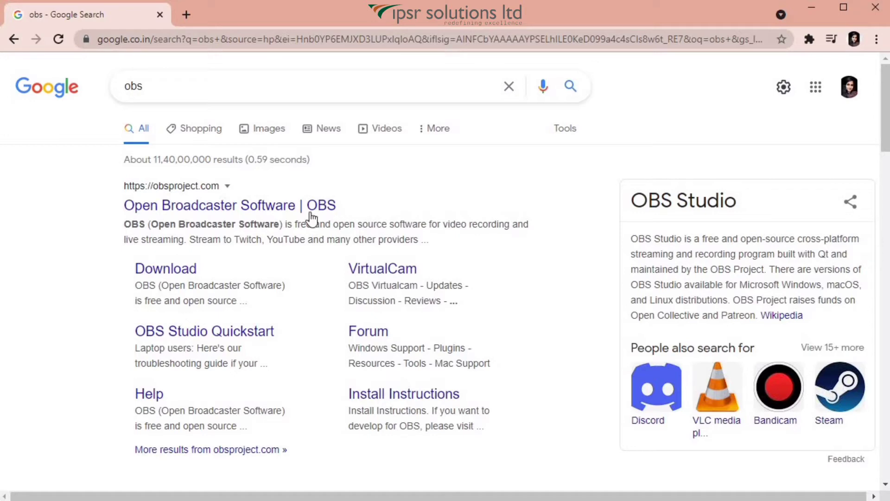
# - Download the OBS Studio installer for Windows from obsproject.com and run it, leaving the browser minimized
pyautogui.click(236, 206)
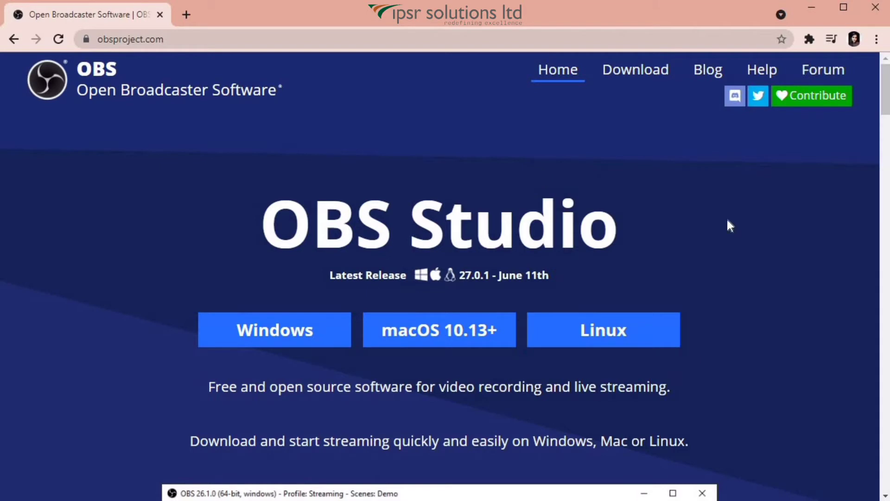
pyautogui.click(254, 333)
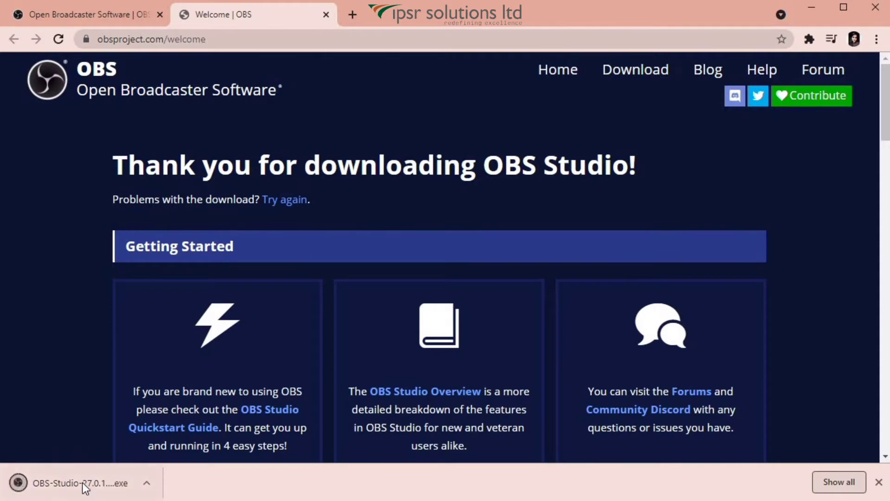
pyautogui.click(82, 482)
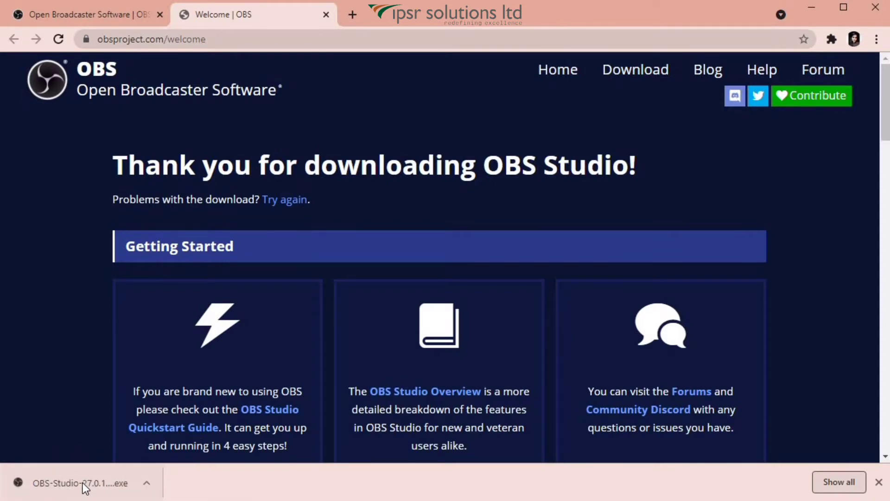
pyautogui.click(90, 479)
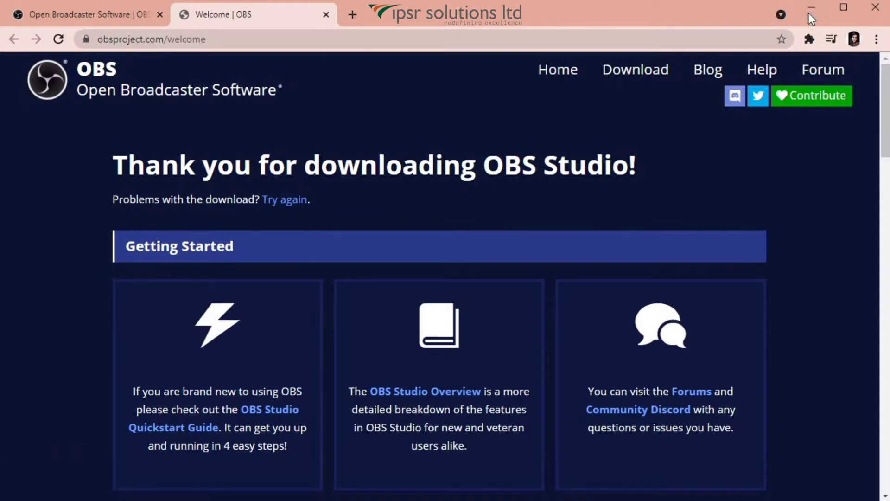
pyautogui.click(811, 8)
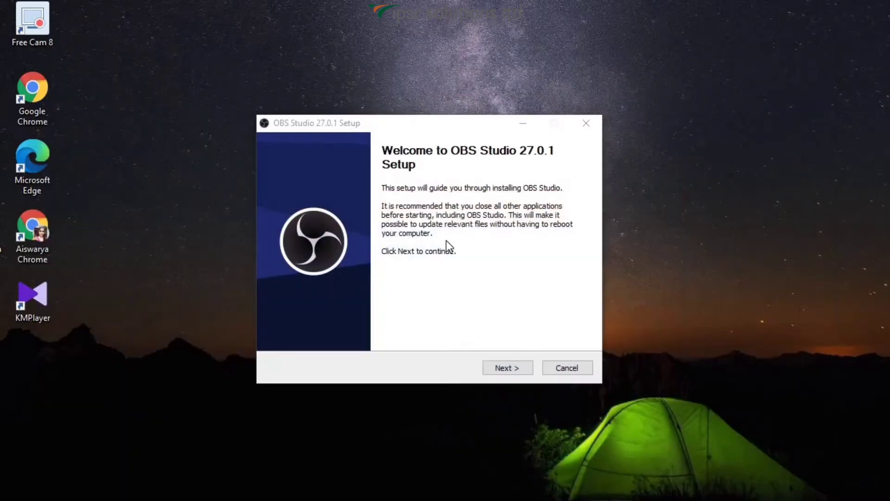
# - Install OBS Studio 27.0.1 with the default setup options and launch it from the desktop
pyautogui.click(505, 370)
pyautogui.click(506, 369)
pyautogui.click(506, 369)
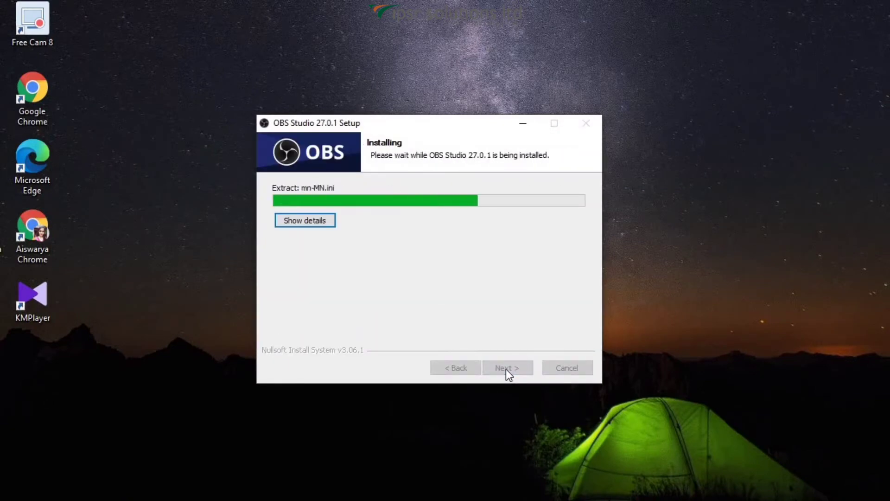
pyautogui.click(506, 369)
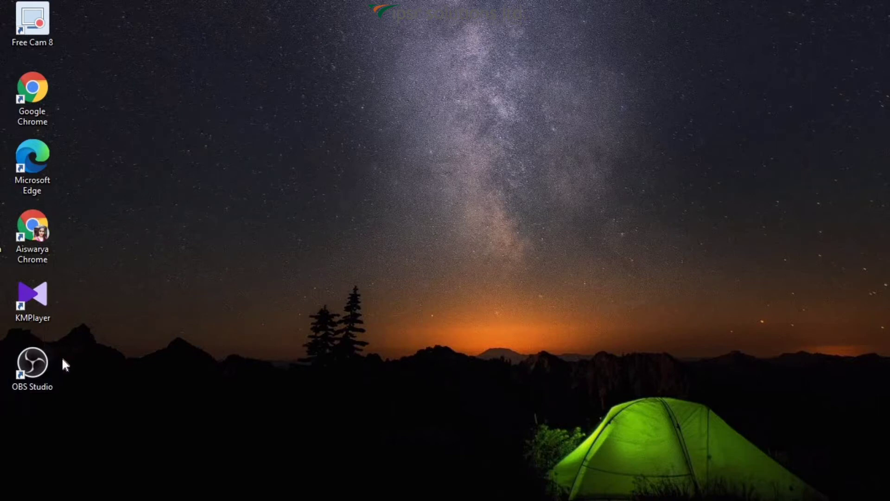
pyautogui.doubleClick(46, 385)
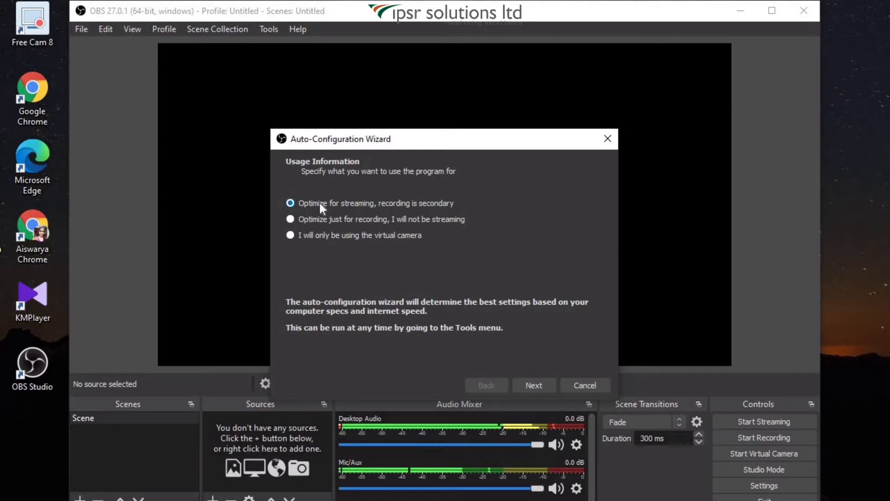
pyautogui.click(546, 386)
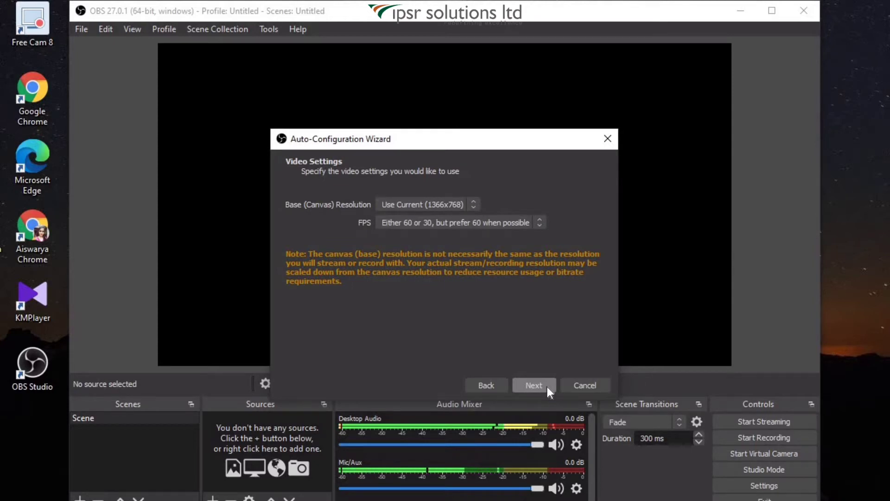
pyautogui.click(547, 388)
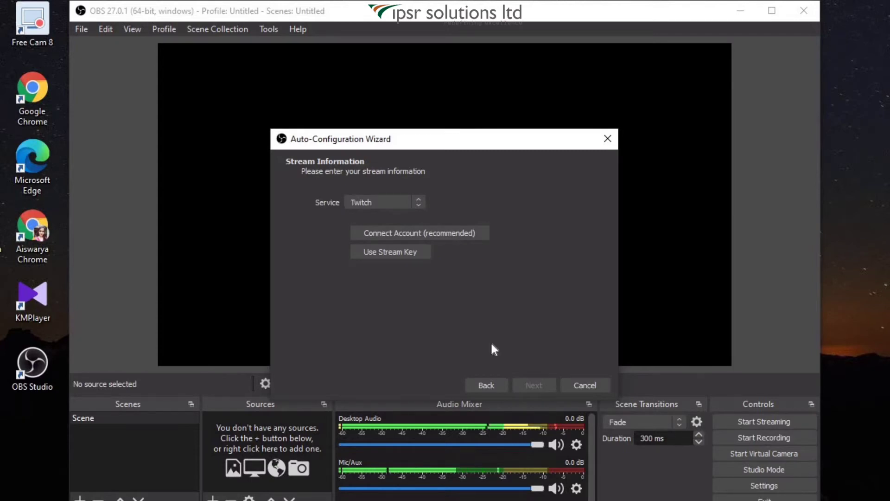
pyautogui.click(417, 203)
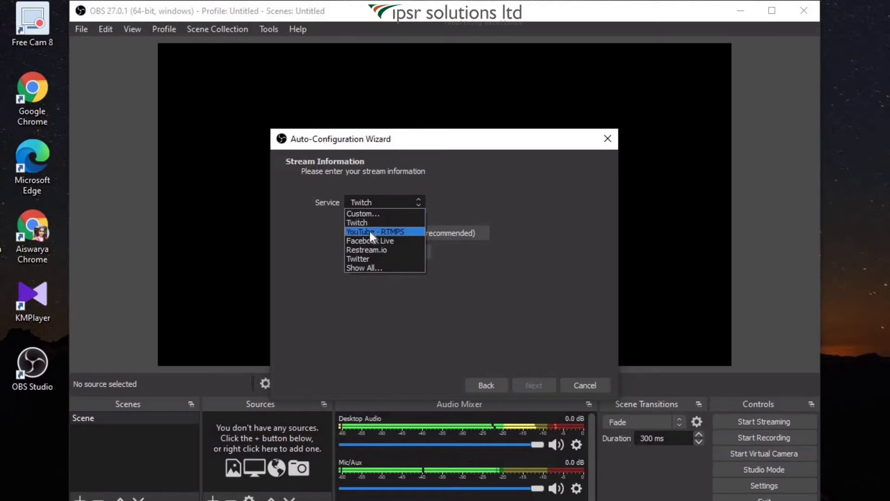
pyautogui.click(411, 230)
pyautogui.click(413, 232)
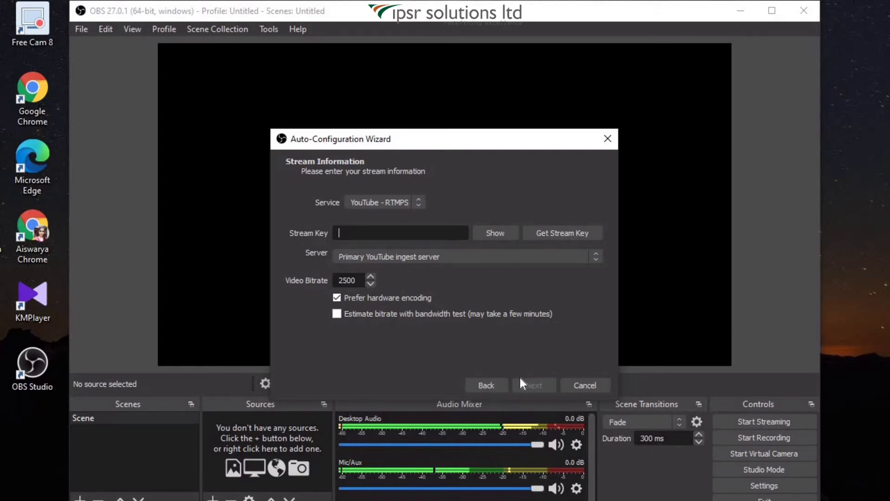
# - Cancel the auto-configuration wizard and mute both the Desktop Audio and Mic/Aux channels
pyautogui.click(580, 386)
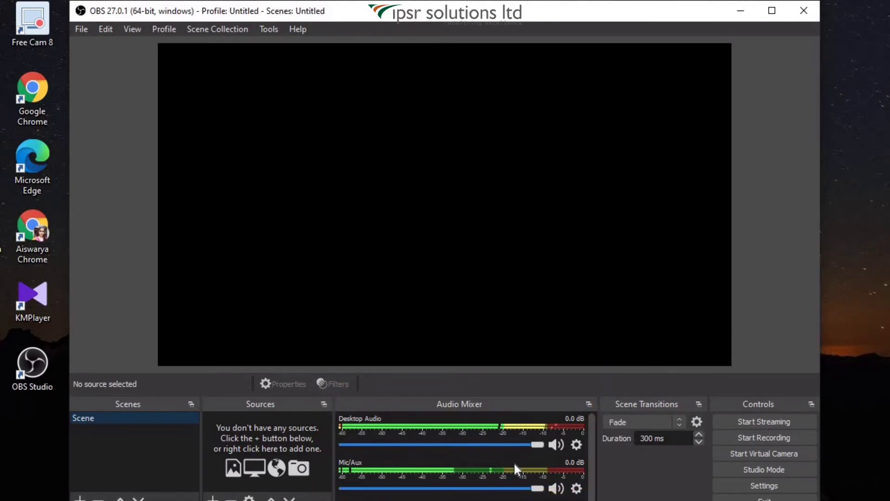
pyautogui.click(556, 444)
pyautogui.click(557, 488)
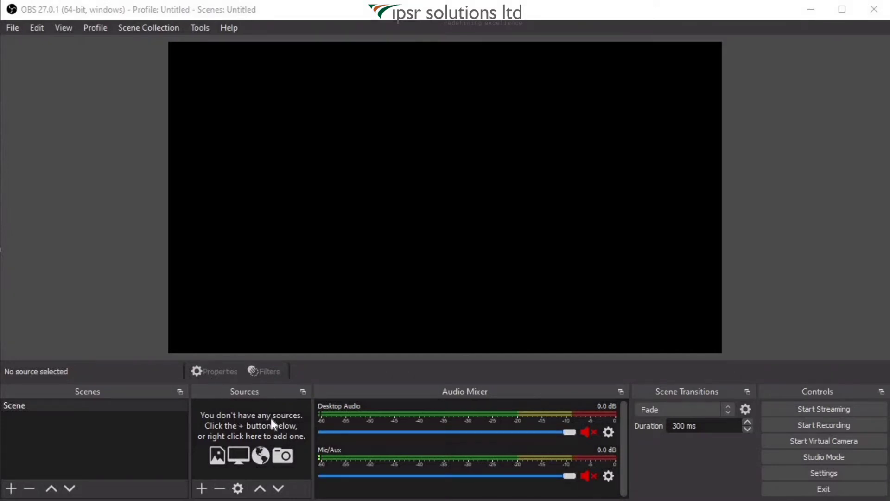
# - Add a new Window Capture source and set its captured window to the Google Meet window in Chrome
pyautogui.click(201, 488)
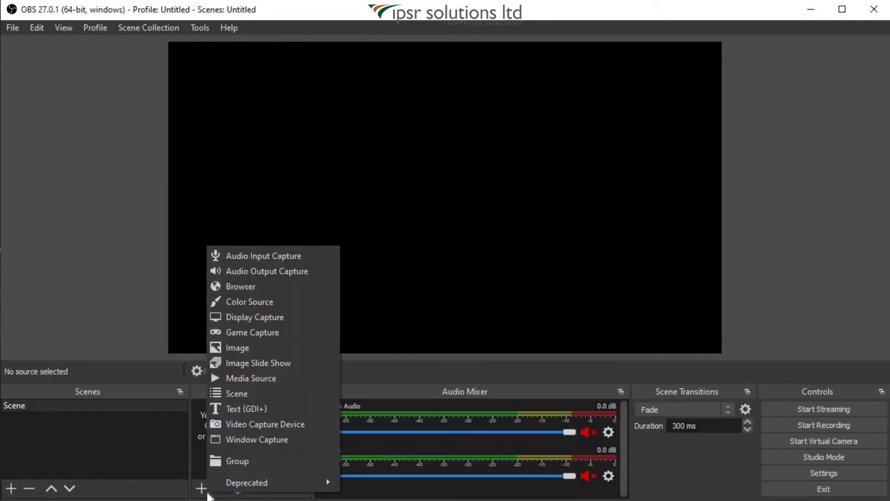
pyautogui.click(308, 439)
pyautogui.click(485, 364)
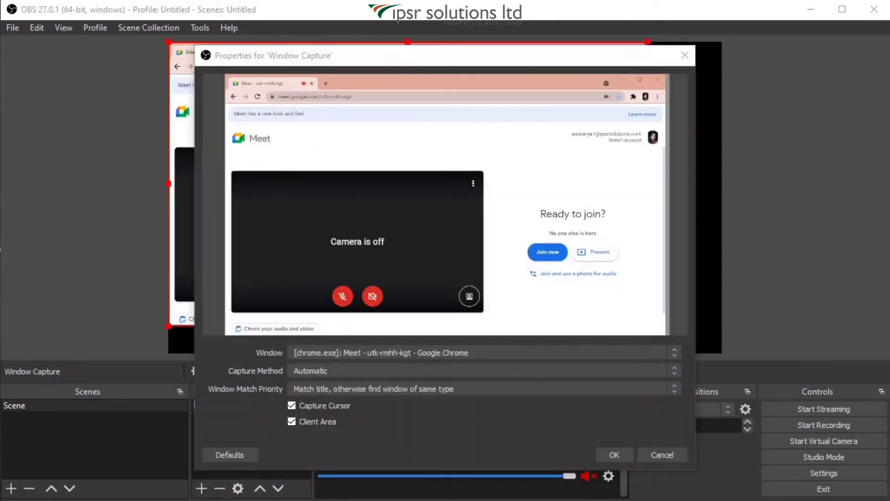
pyautogui.click(391, 352)
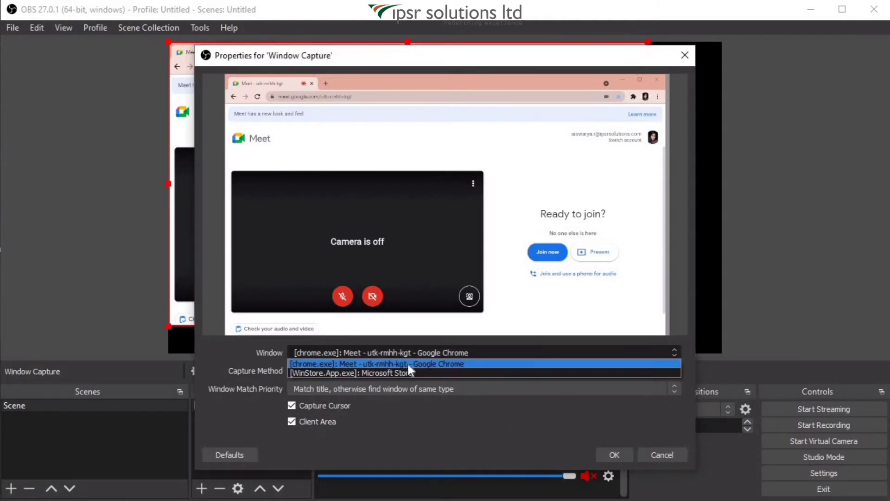
pyautogui.click(407, 364)
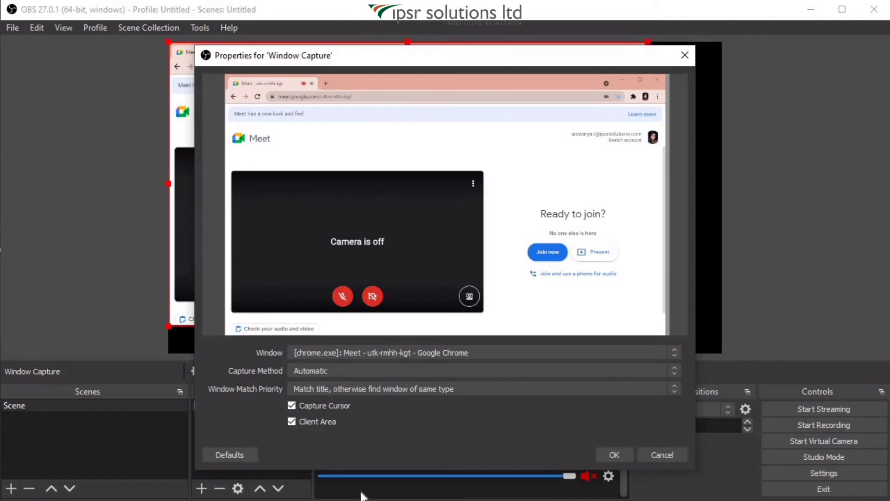
# - Join the Google Meet call in Chrome, minimize the browser, and confirm the Window Capture properties in OBS
pyautogui.click(394, 456)
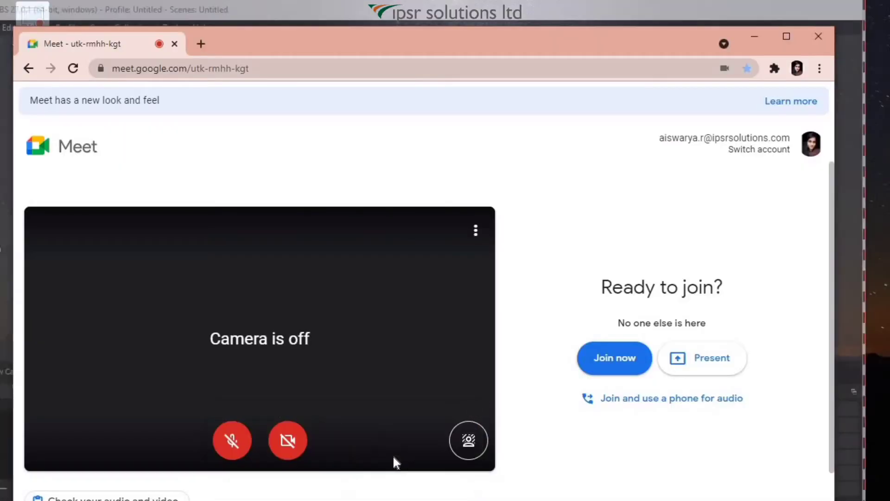
pyautogui.click(647, 354)
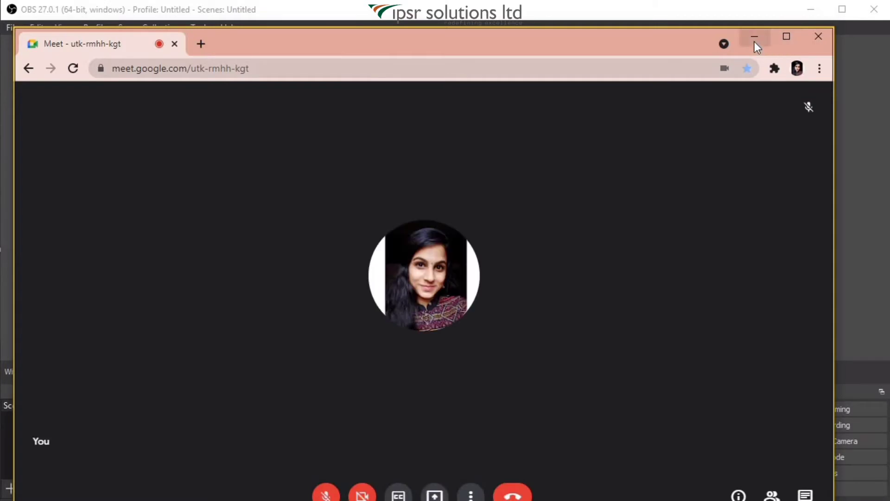
pyautogui.click(754, 38)
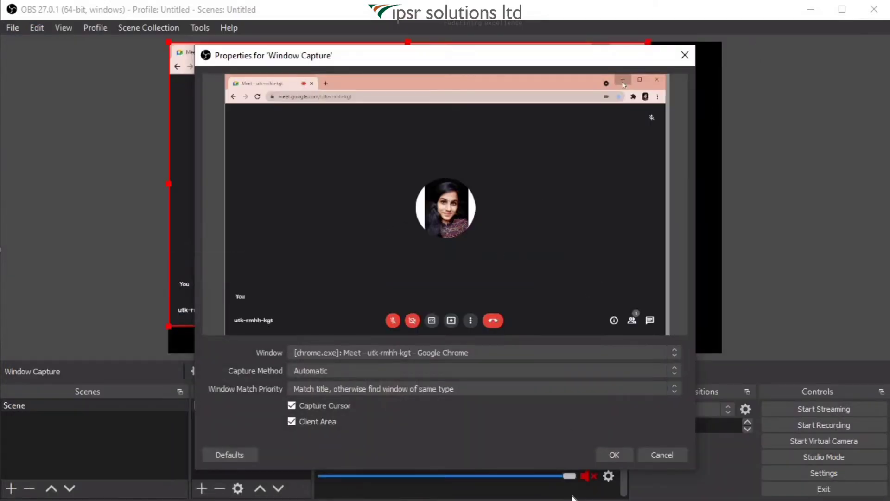
pyautogui.click(622, 452)
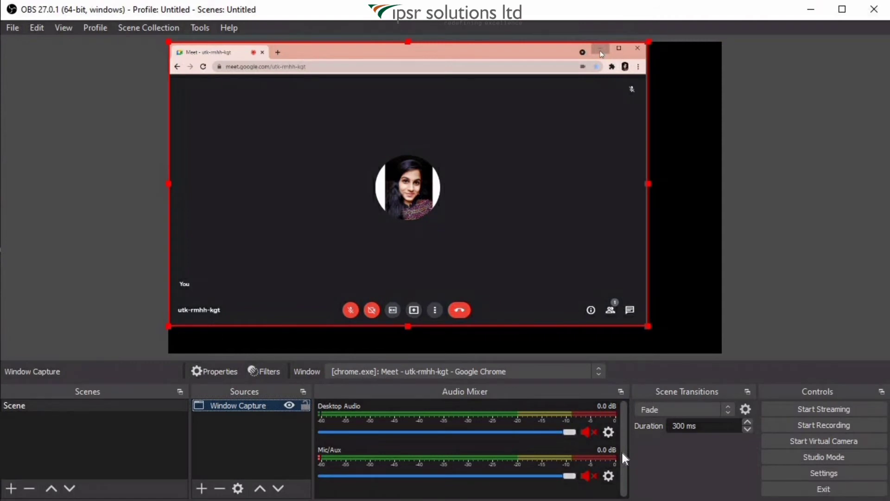
# - Move and scale the Meet window capture in the preview to fill the canvas
pyautogui.moveTo(503, 184); pyautogui.dragTo(547, 190)
pyautogui.moveTo(215, 328); pyautogui.dragTo(169, 354)
pyautogui.moveTo(695, 197); pyautogui.dragTo(722, 199)
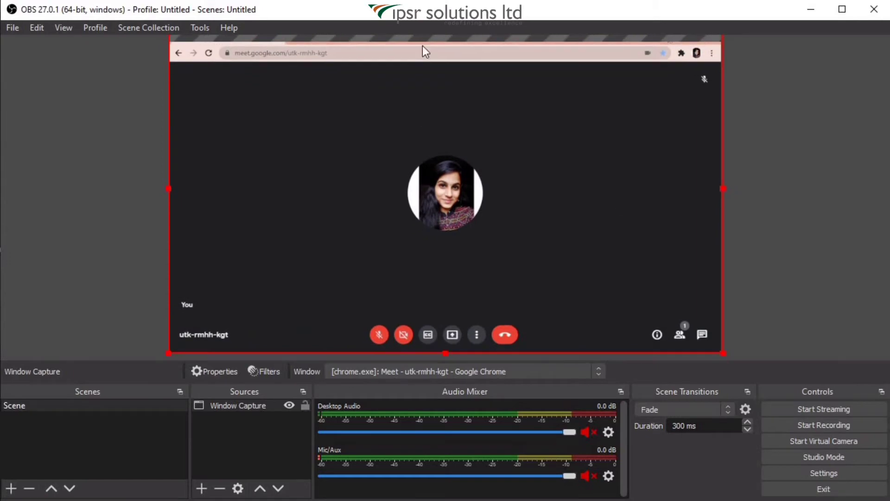
pyautogui.moveTo(169, 353); pyautogui.dragTo(234, 316)
pyautogui.moveTo(383, 222); pyautogui.dragTo(360, 238)
pyautogui.moveTo(453, 40); pyautogui.dragTo(453, 58)
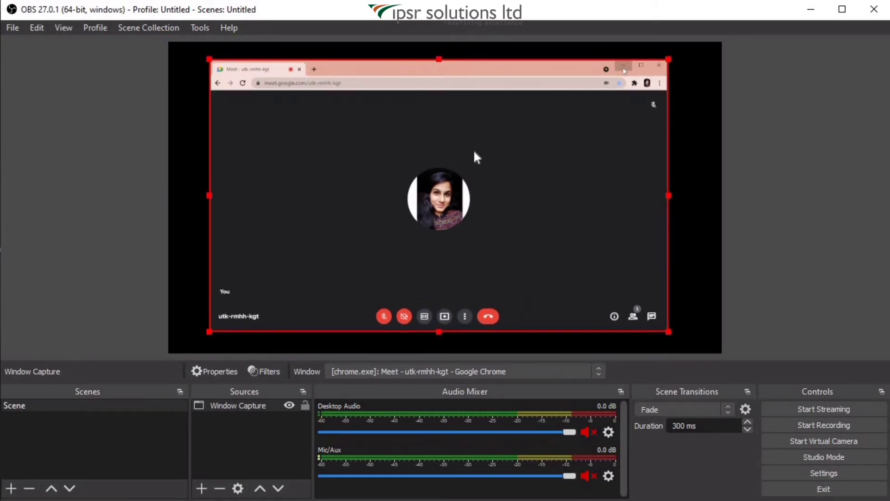
pyautogui.moveTo(475, 152); pyautogui.dragTo(475, 103)
pyautogui.moveTo(674, 295); pyautogui.dragTo(713, 312)
pyautogui.moveTo(209, 308); pyautogui.dragTo(168, 316)
pyautogui.moveTo(713, 171); pyautogui.dragTo(723, 173)
pyautogui.moveTo(615, 187); pyautogui.dragTo(612, 183)
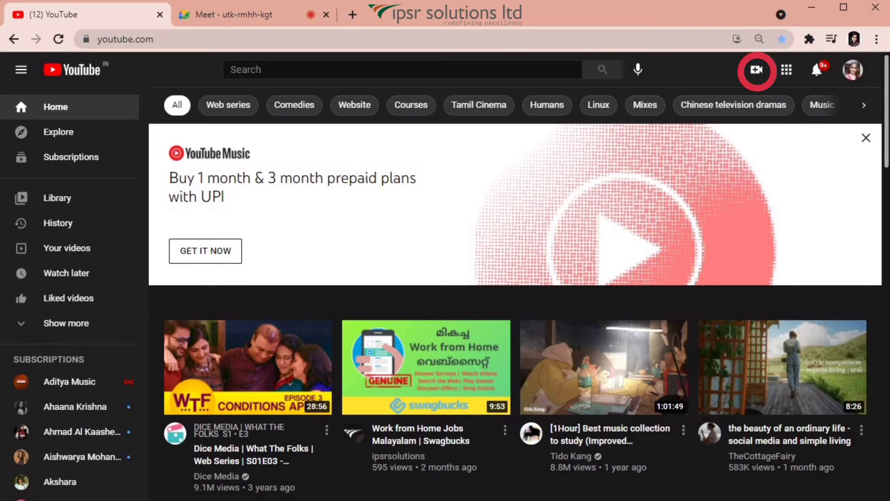
# - Go live from the YouTube home page in Chrome and open a new scheduled stream in the stream manager
pyautogui.click(757, 69)
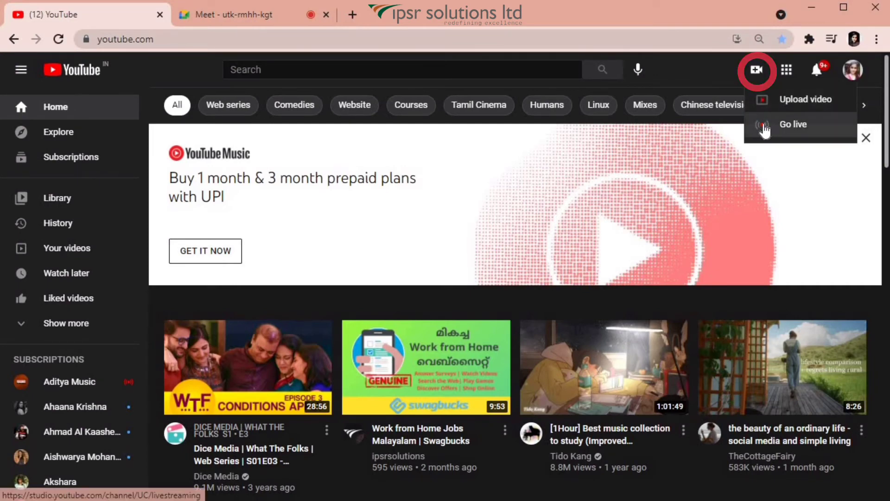
pyautogui.click(822, 131)
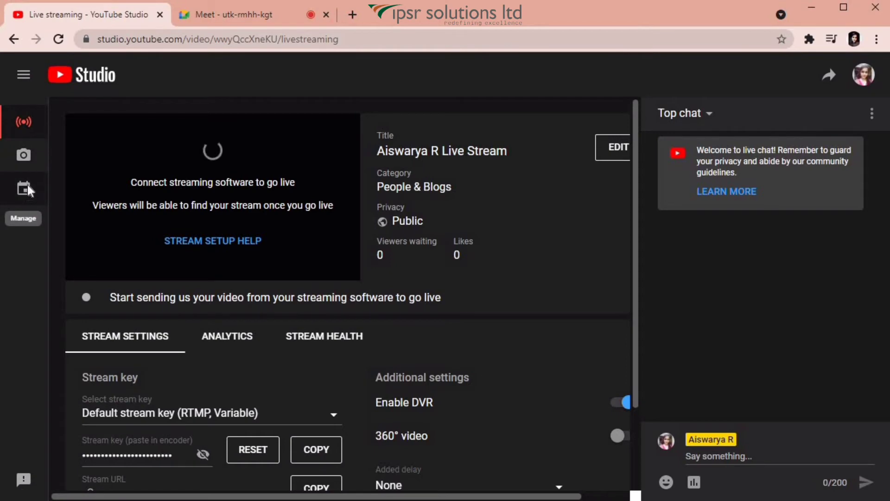
pyautogui.click(30, 190)
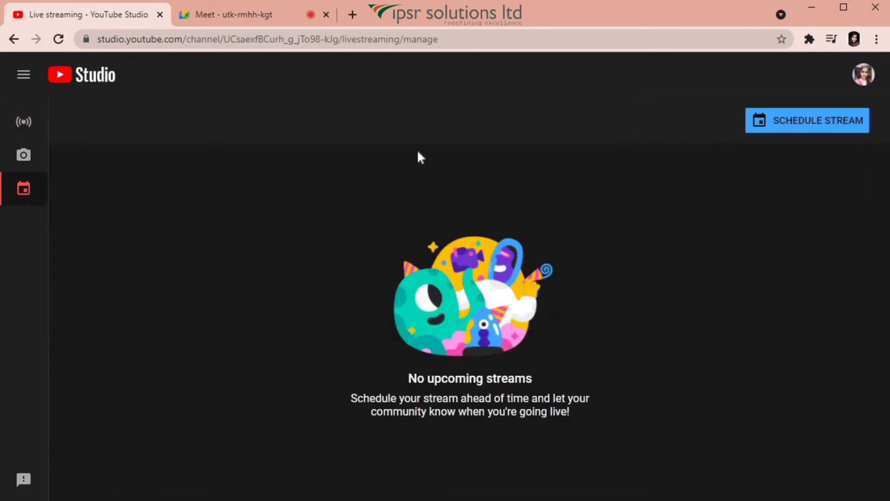
pyautogui.click(844, 135)
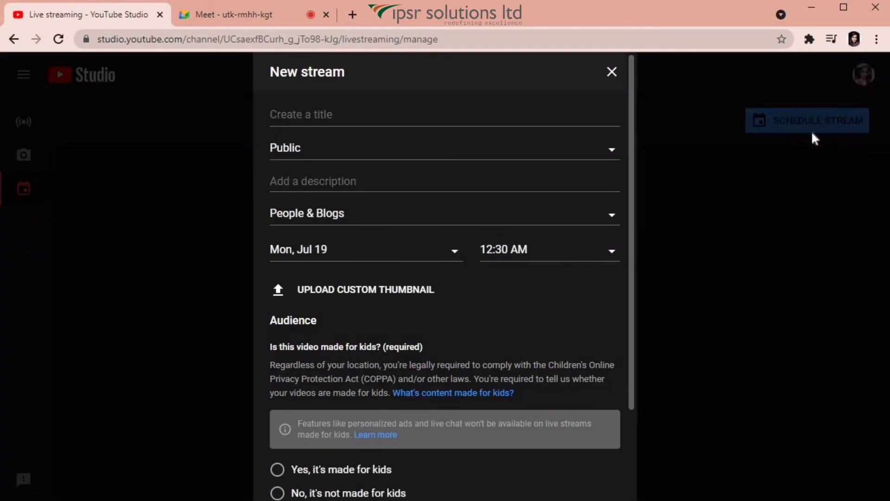
# - Title the new stream "Test Live" and set its visibility to Public
pyautogui.click(446, 112)
pyautogui.write('Test Live')
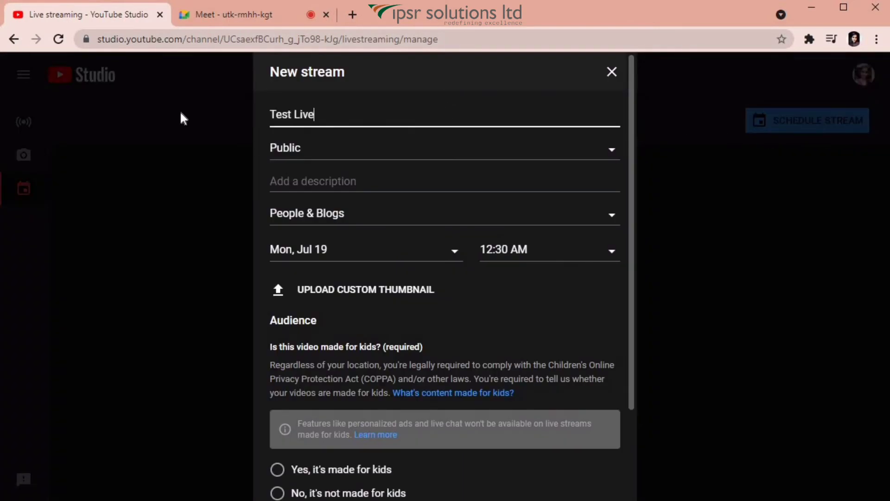
pyautogui.click(573, 148)
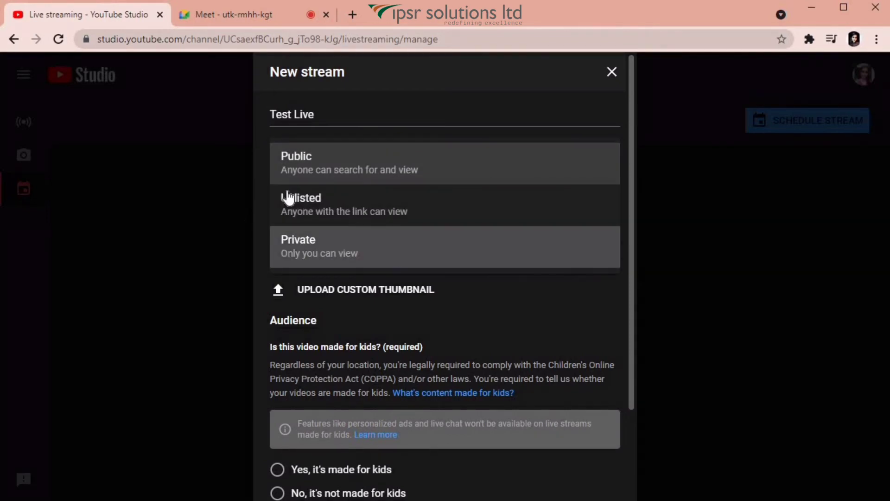
pyautogui.click(394, 180)
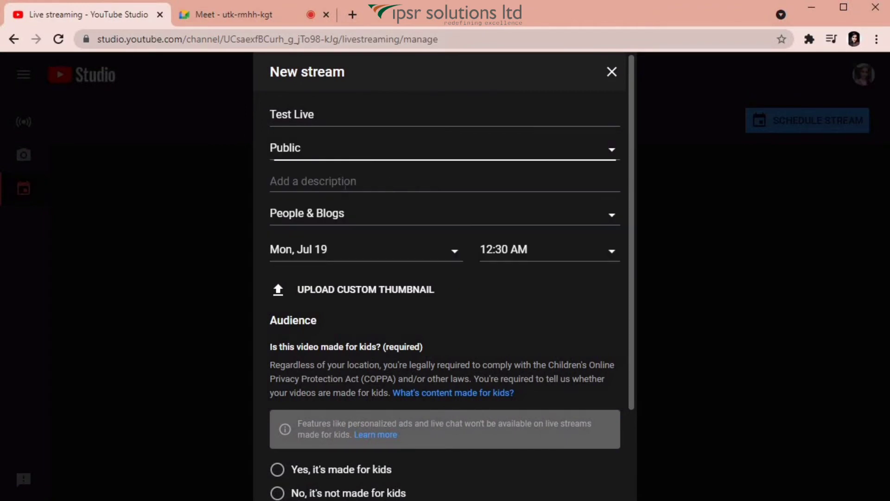
# - Look over the new stream's description field and the available video categories
pyautogui.click(329, 182)
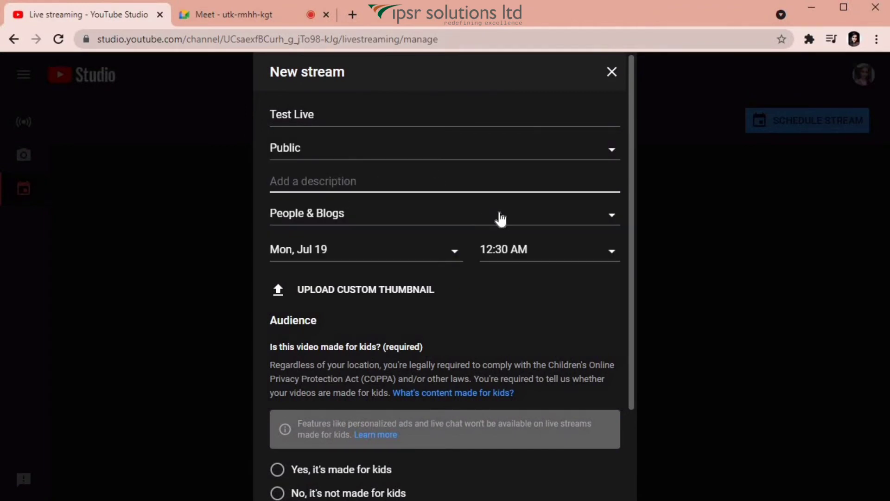
pyautogui.click(487, 226)
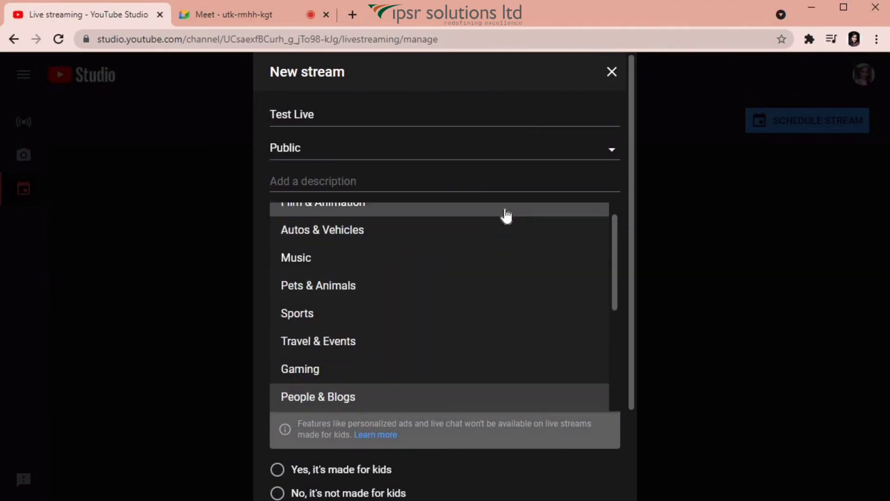
pyautogui.click(509, 179)
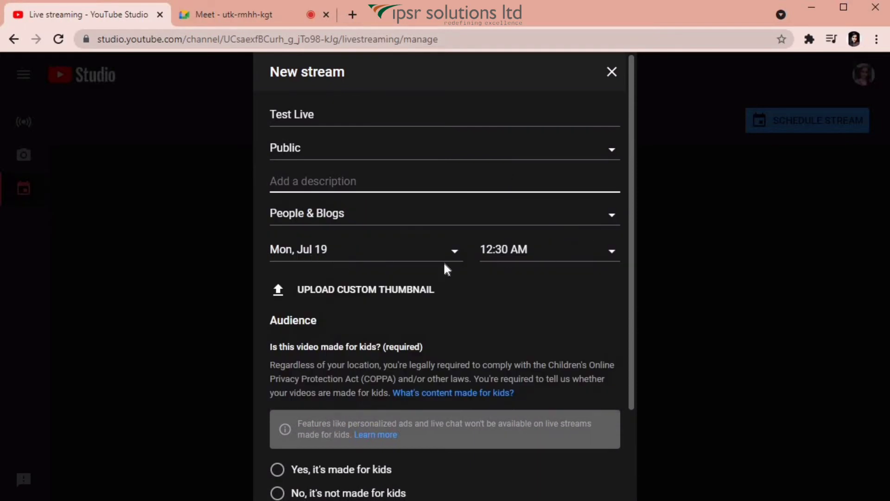
# - Schedule the Test Live stream for Fri, Jul 30 at 4:00 AM
pyautogui.click(446, 255)
pyautogui.click(420, 390)
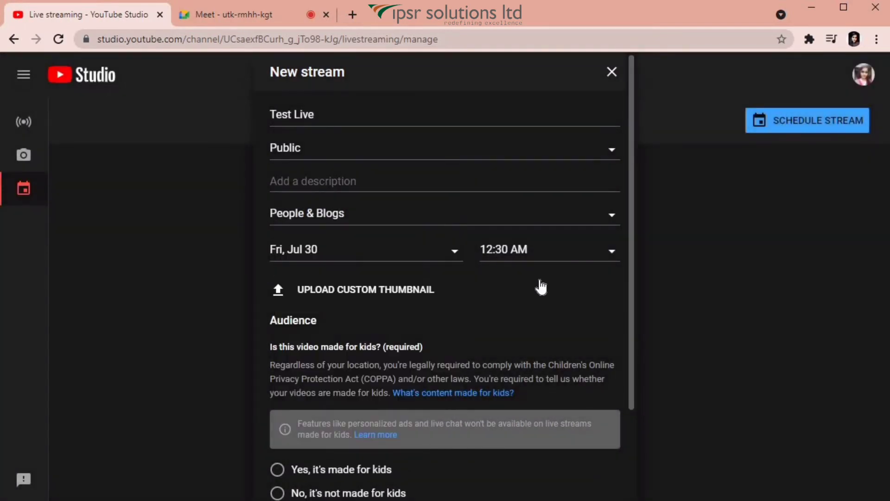
pyautogui.click(542, 253)
pyautogui.click(522, 405)
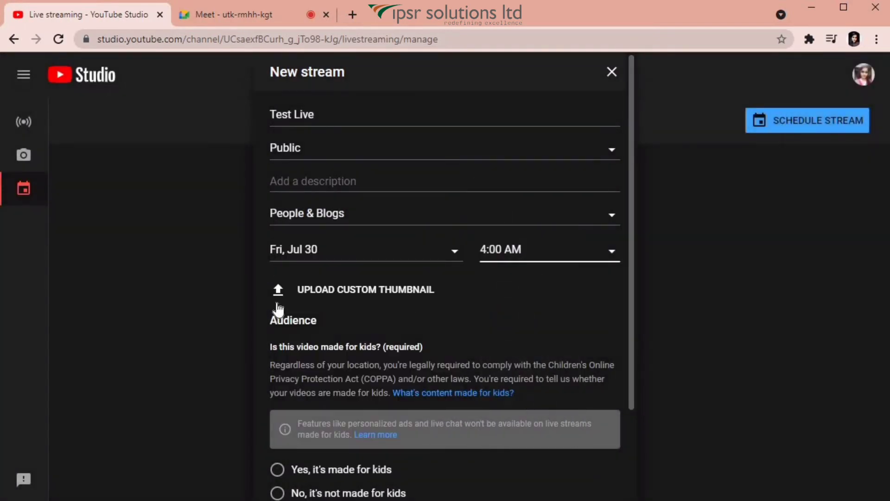
# - Upload the "Live Testing" image from the Downloads folder as the stream's custom thumbnail
pyautogui.click(368, 297)
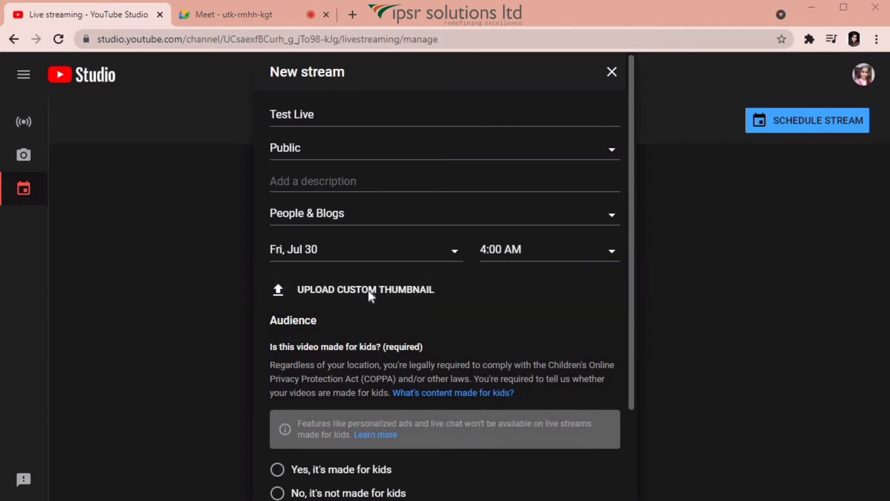
pyautogui.click(70, 122)
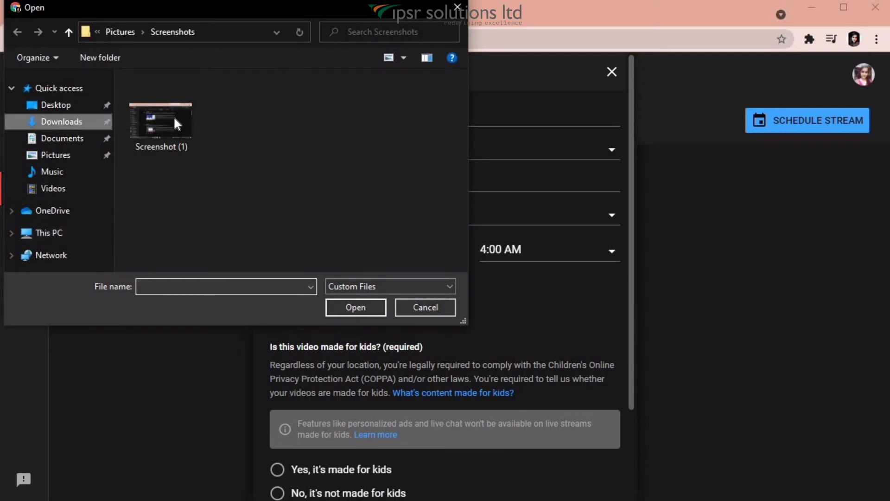
pyautogui.click(175, 118)
pyautogui.click(356, 307)
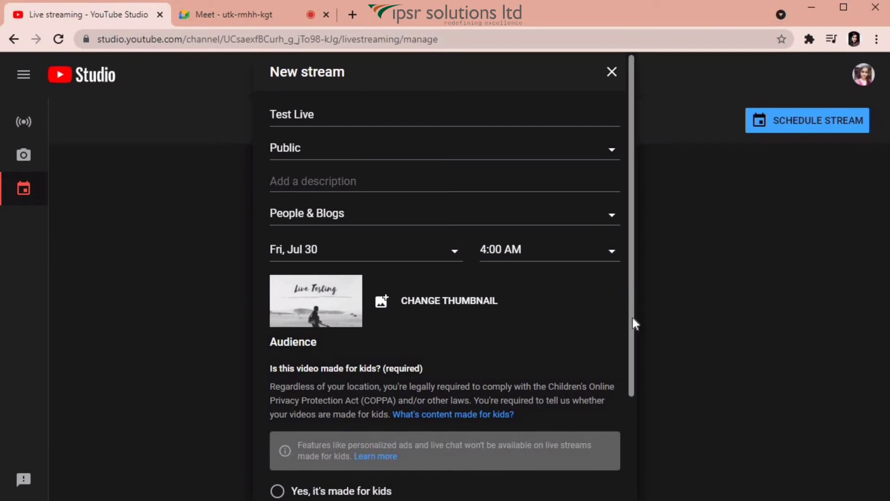
# - Mark the stream as not made for kids and create it
pyautogui.moveTo(635, 320); pyautogui.dragTo(641, 425)
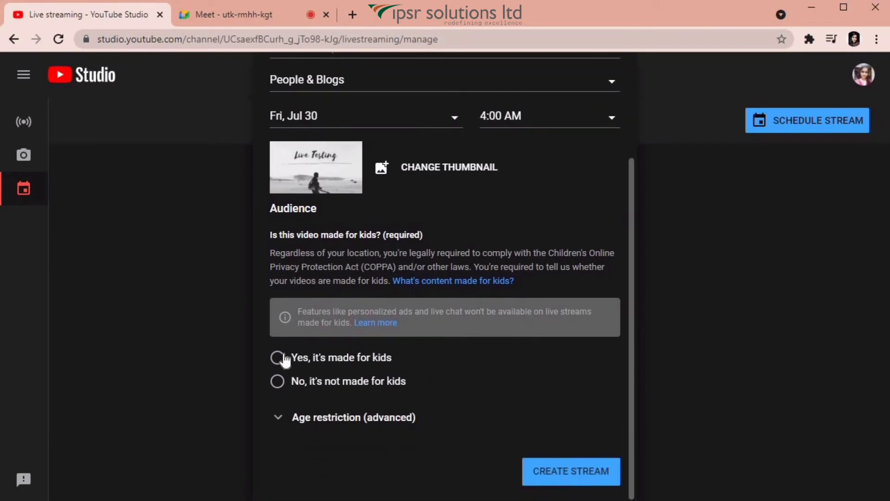
pyautogui.click(335, 388)
pyautogui.scroll(3, 636, 394)
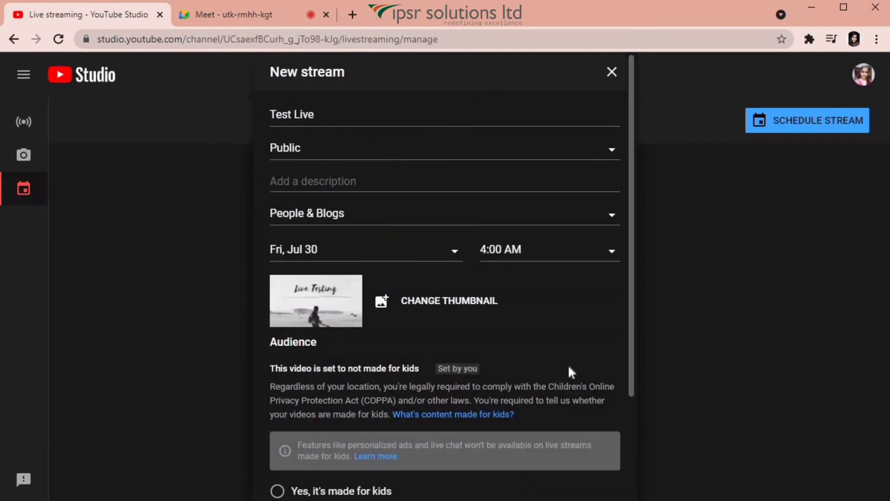
pyautogui.moveTo(634, 368); pyautogui.dragTo(636, 457)
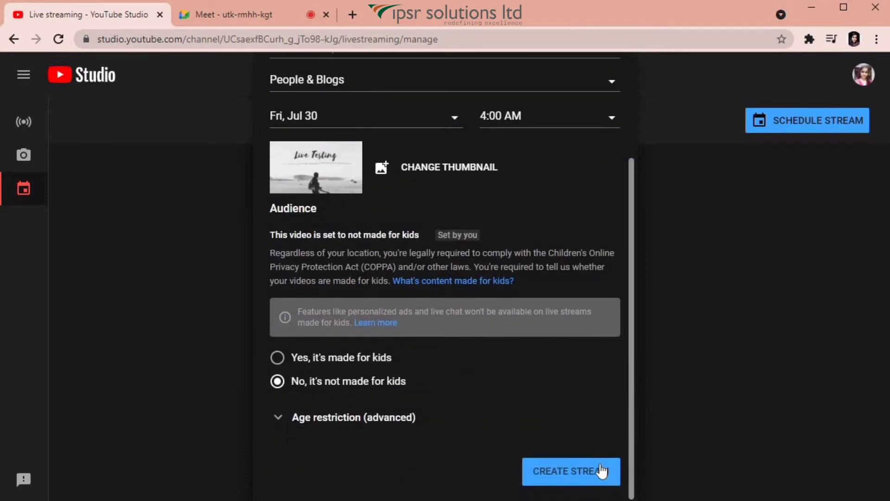
pyautogui.click(601, 471)
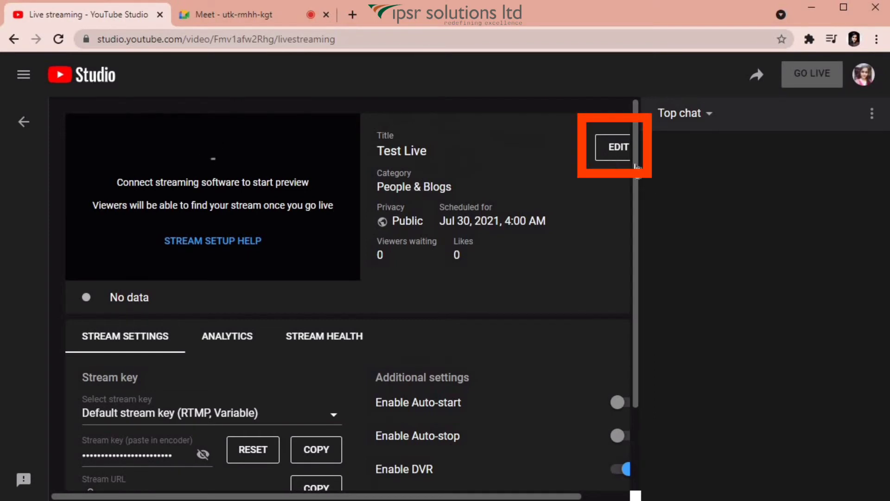
# - Reveal the default stream key briefly, hide it again, and copy it to the clipboard
pyautogui.scroll(-3, 631, 278)
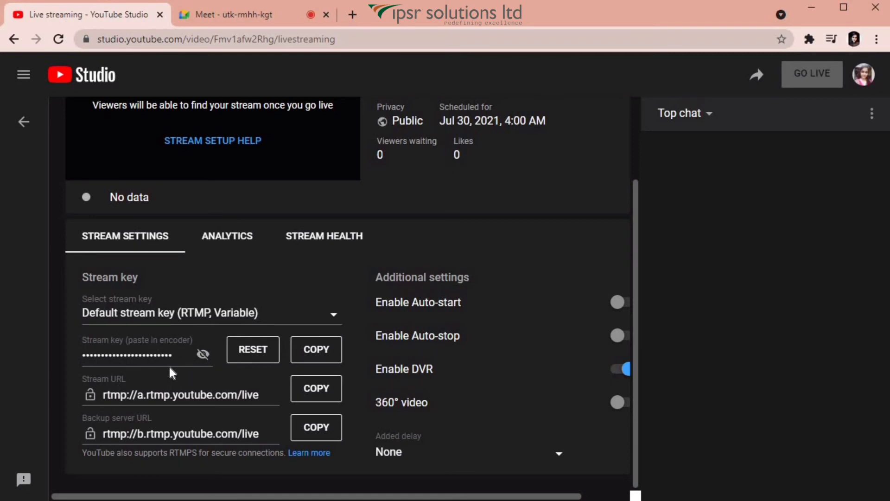
pyautogui.click(204, 355)
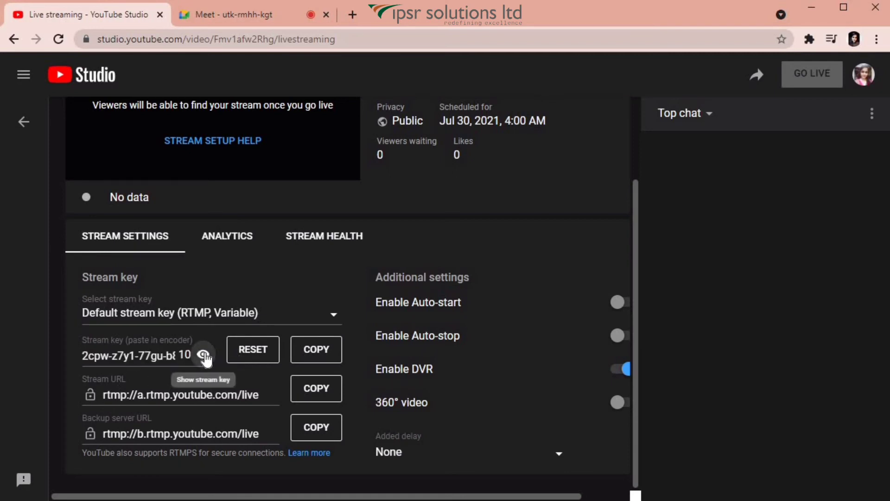
pyautogui.click(312, 359)
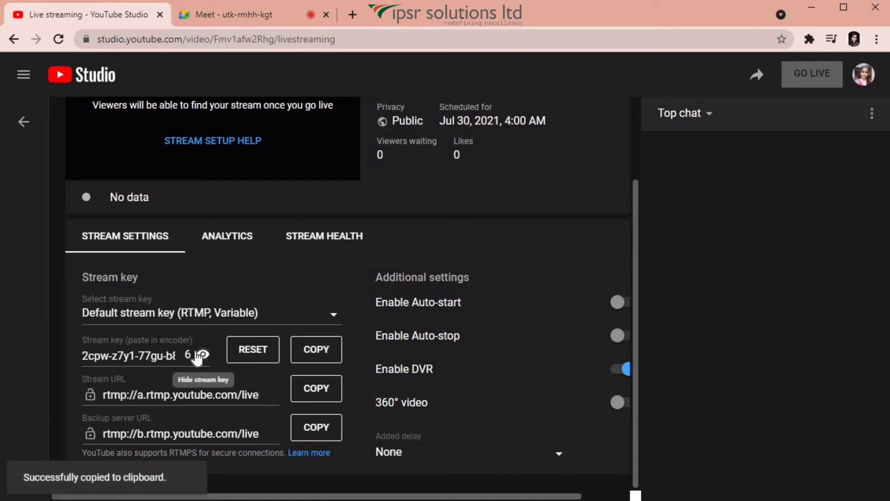
pyautogui.click(199, 357)
pyautogui.click(312, 363)
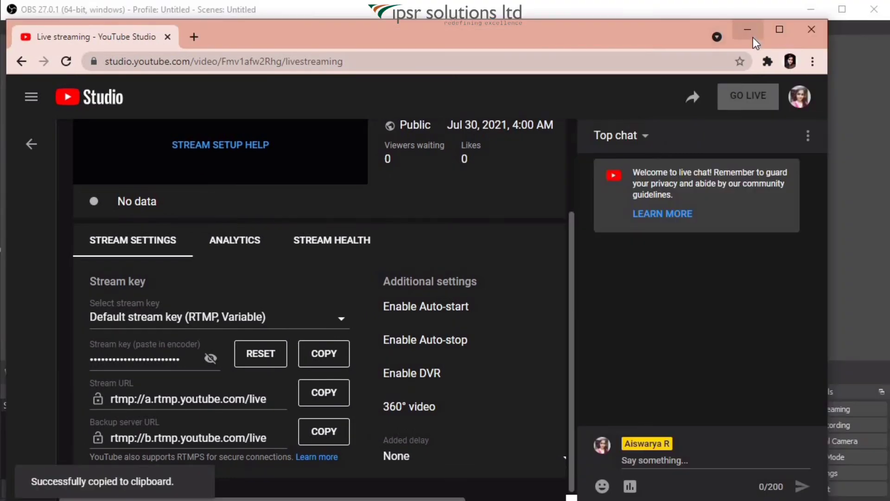
# - Switch to OBS, replace the stream key in the Stream settings with the copied YouTube key, and apply it
pyautogui.click(749, 31)
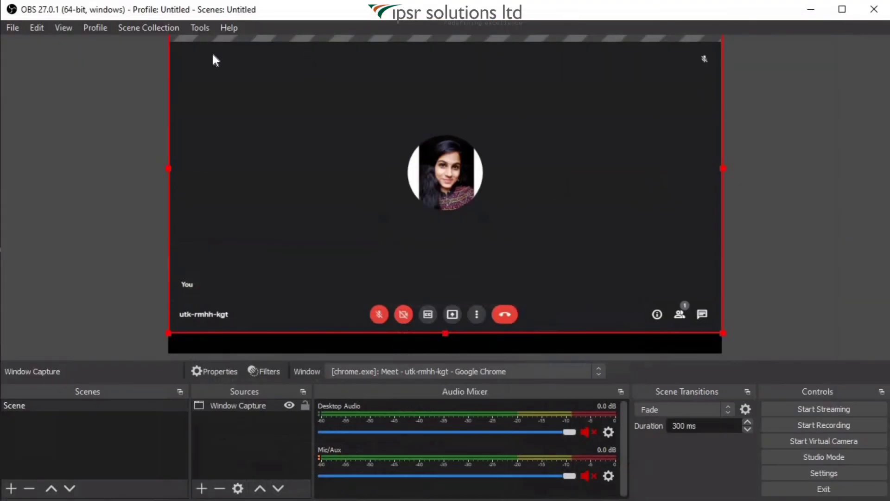
pyautogui.click(11, 29)
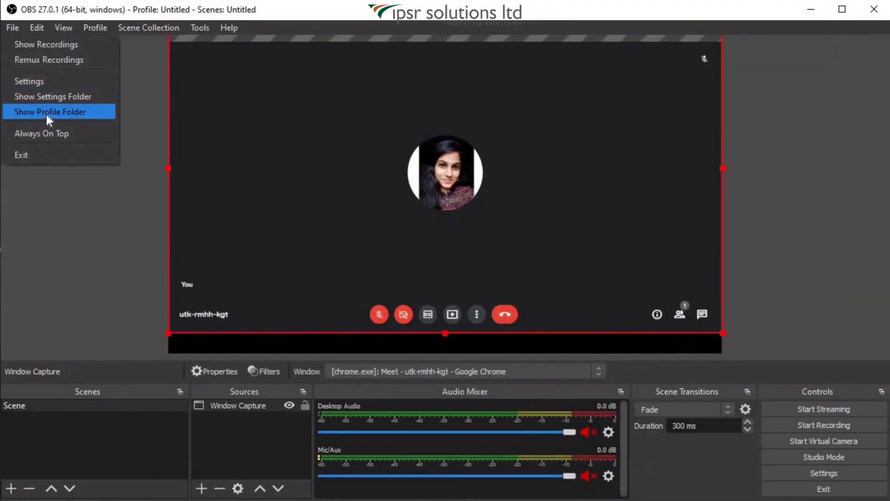
pyautogui.click(47, 82)
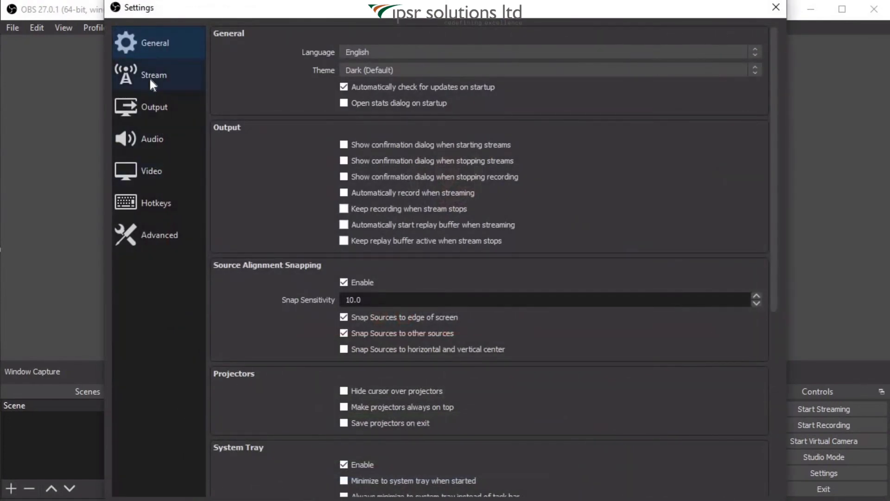
pyautogui.click(149, 77)
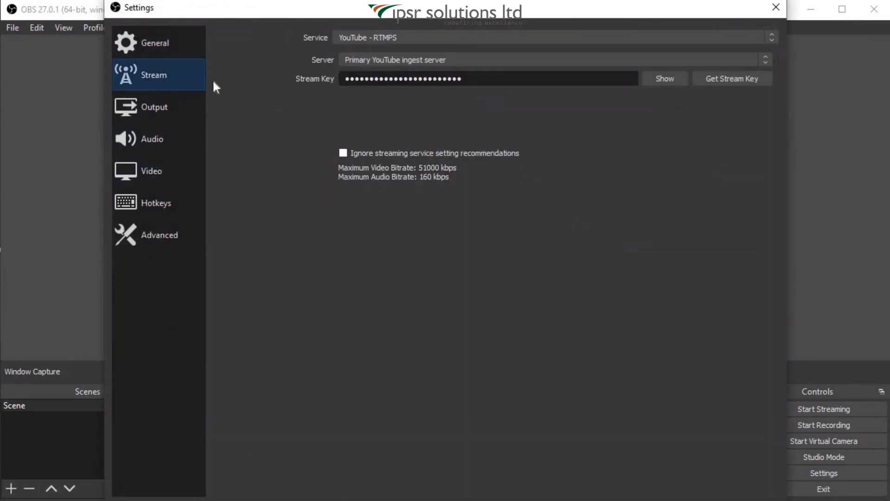
pyautogui.doubleClick(576, 78)
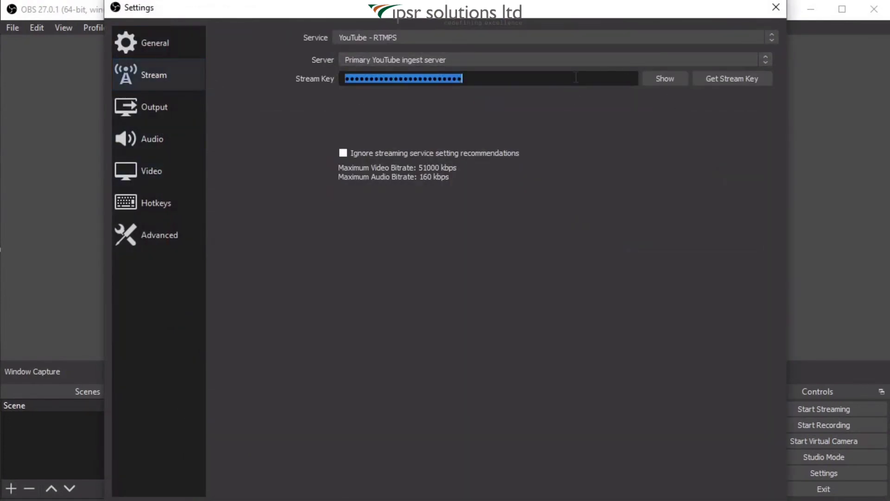
pyautogui.press('BackSpace')
pyautogui.hotkey('ctrl', 'v')
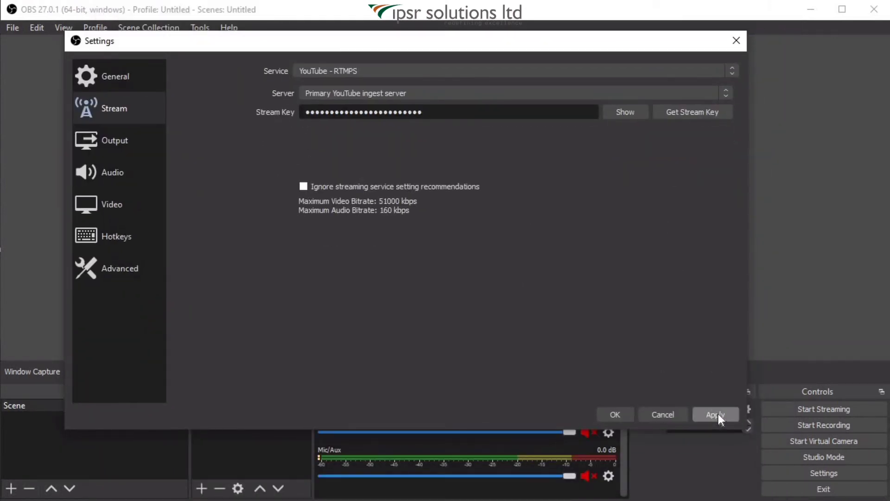
pyautogui.click(736, 40)
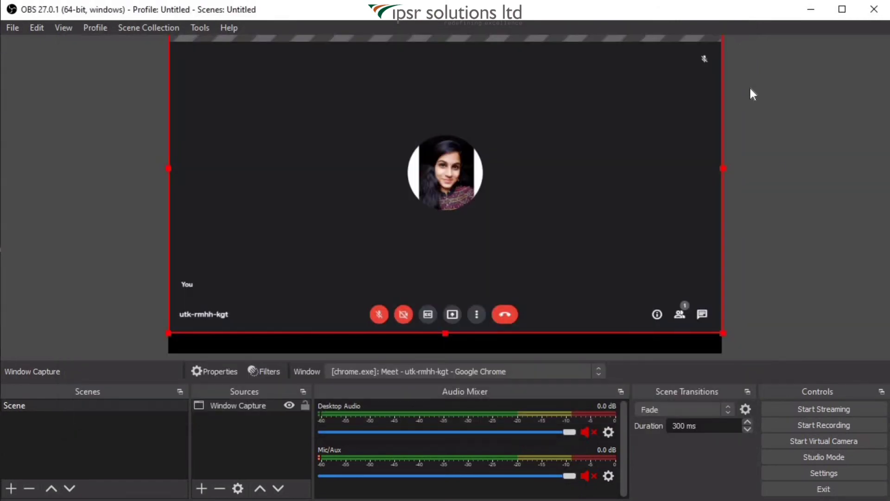
# - Start streaming from OBS, then return to YouTube Studio and take the Test Live stream live
pyautogui.click(814, 414)
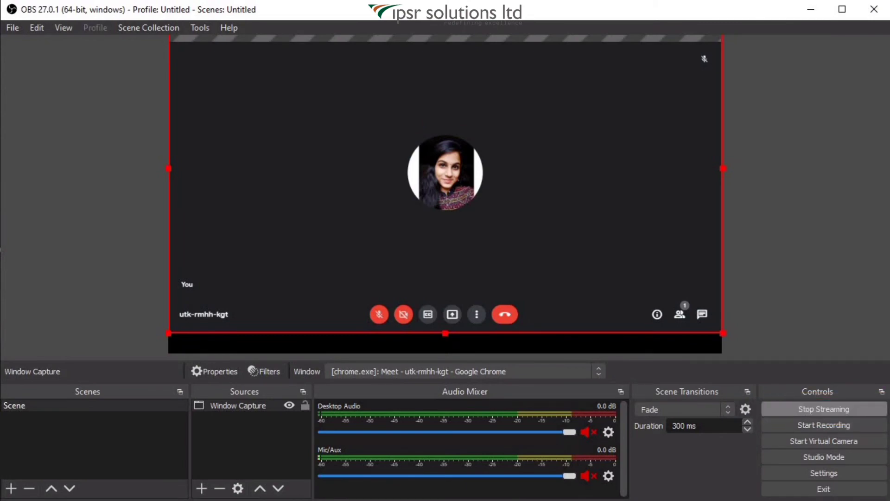
pyautogui.click(301, 466)
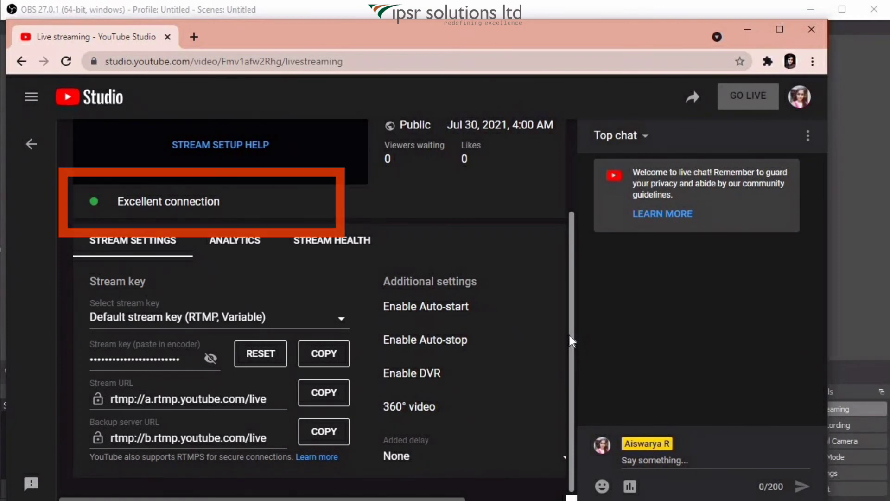
pyautogui.moveTo(570, 302); pyautogui.dragTo(572, 224)
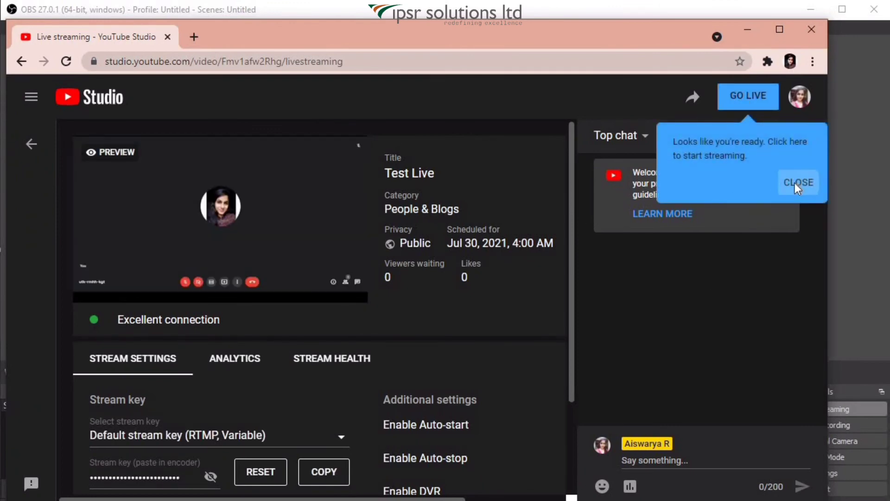
pyautogui.click(798, 185)
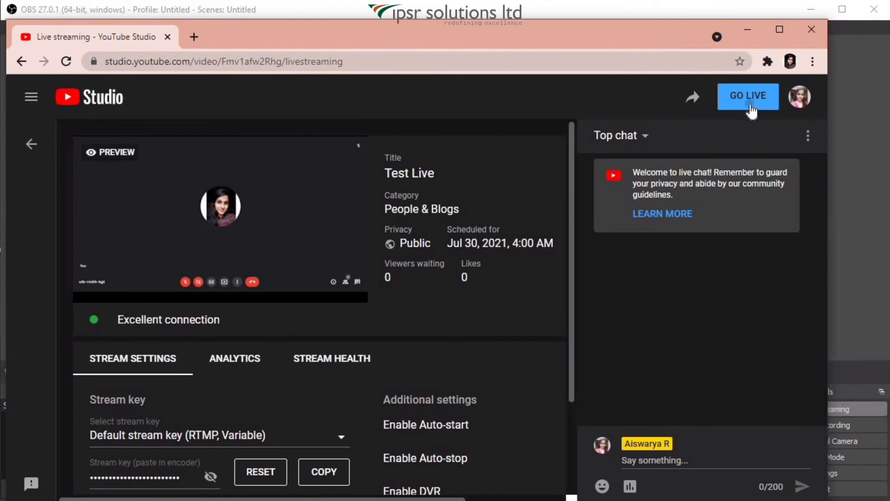
pyautogui.click(750, 102)
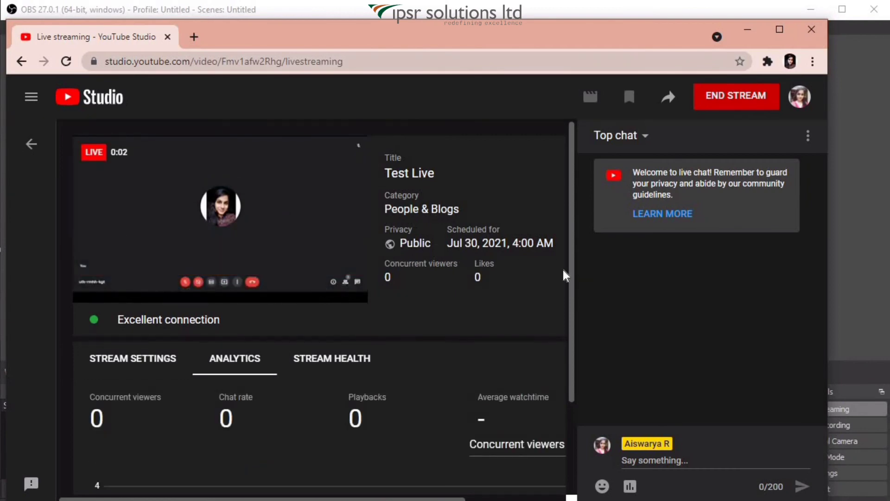
# - Check the live stream's analytics in YouTube Studio, then switch to OBS and stop streaming
pyautogui.scroll(-2, 575, 297)
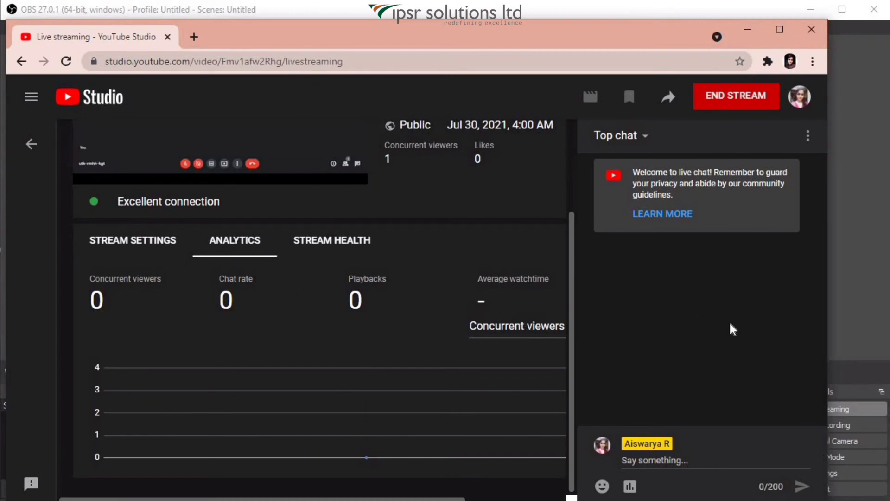
pyautogui.moveTo(569, 324); pyautogui.dragTo(569, 193)
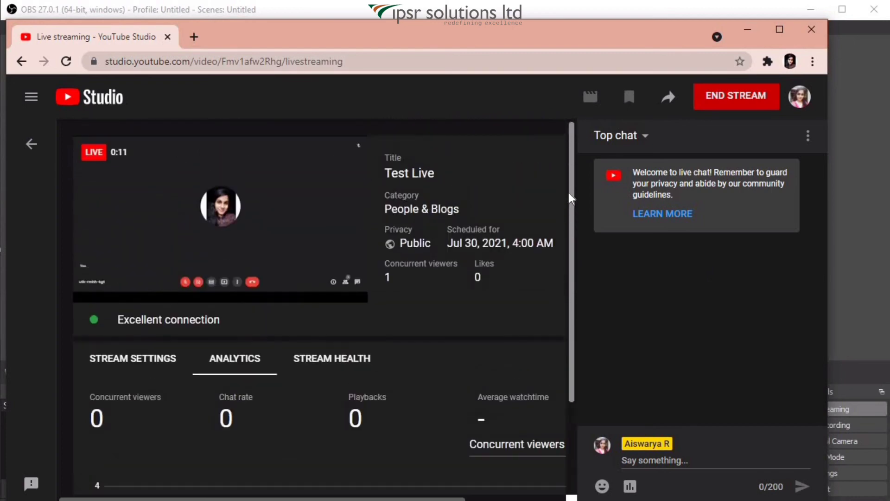
pyautogui.click(848, 284)
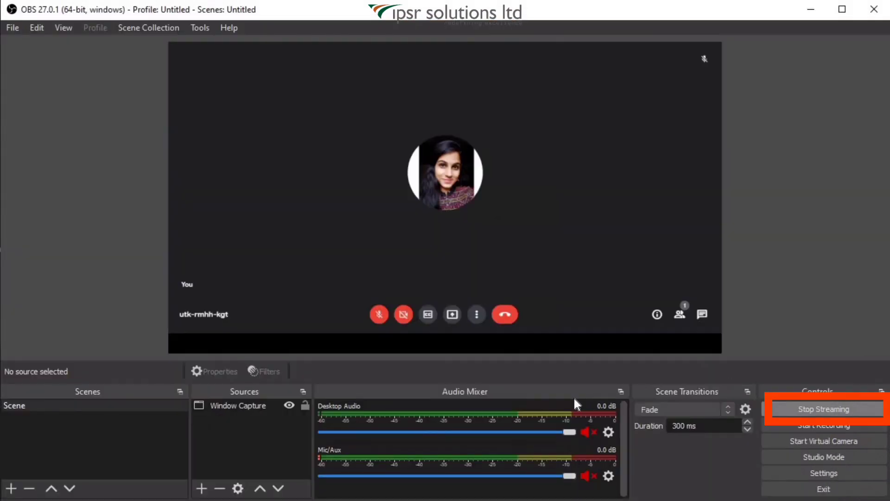
pyautogui.click(824, 408)
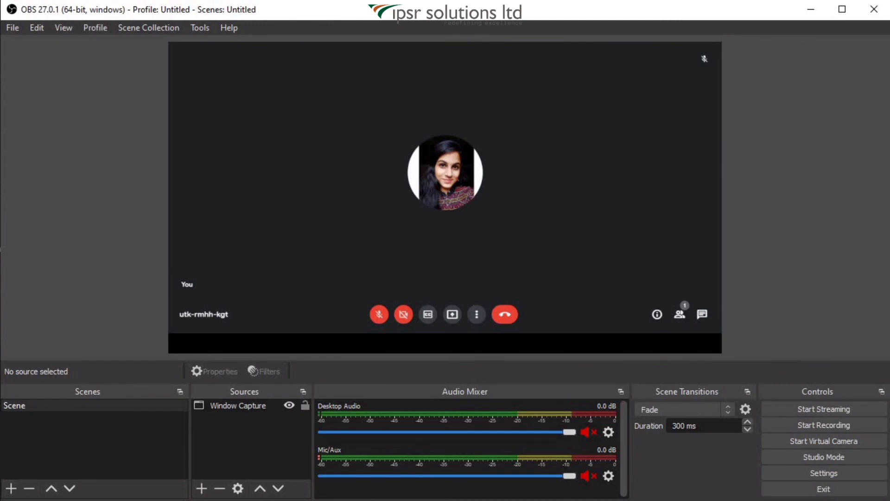
# - Return to YouTube Studio, end the Test Live stream, and open the finished video for editing
pyautogui.click(304, 456)
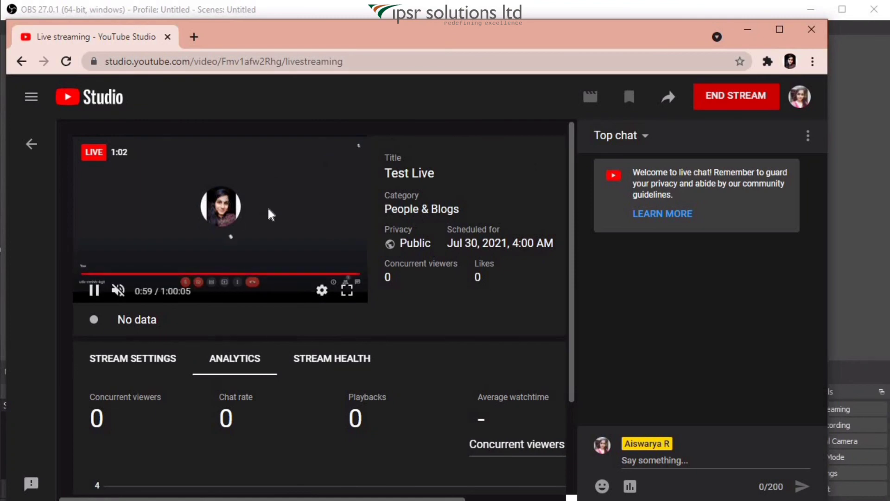
pyautogui.click(736, 100)
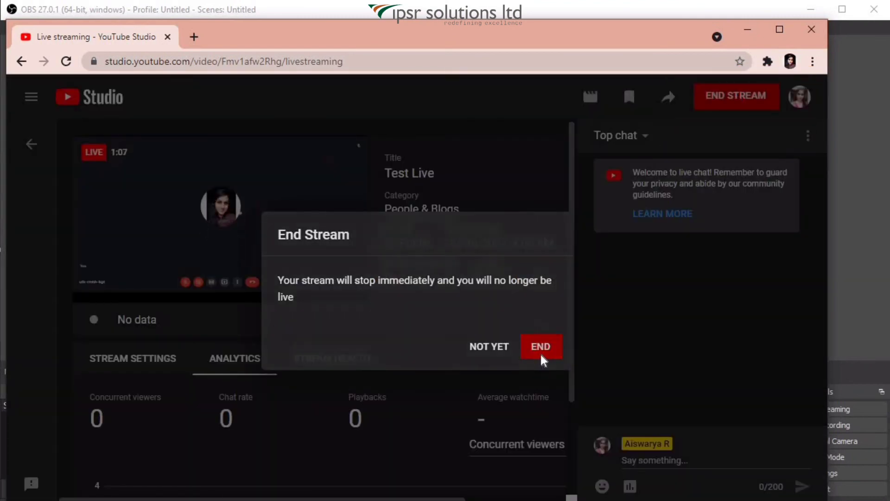
pyautogui.click(541, 357)
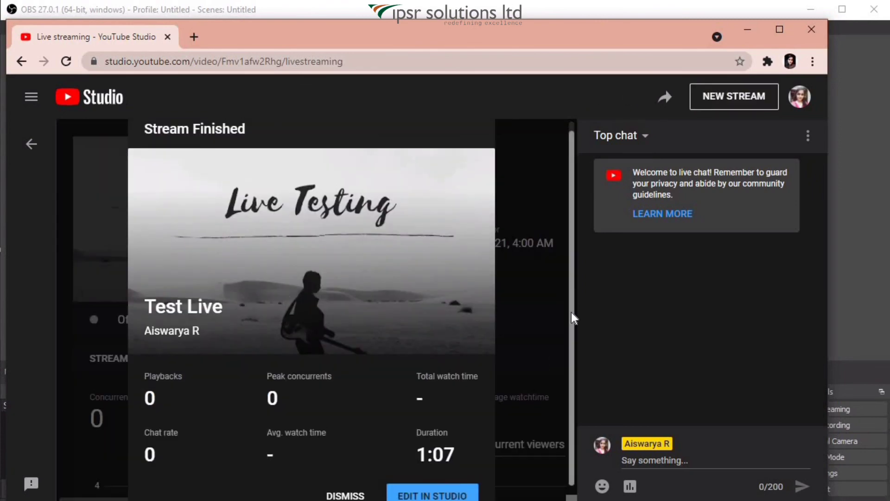
pyautogui.scroll(-1, 571, 325)
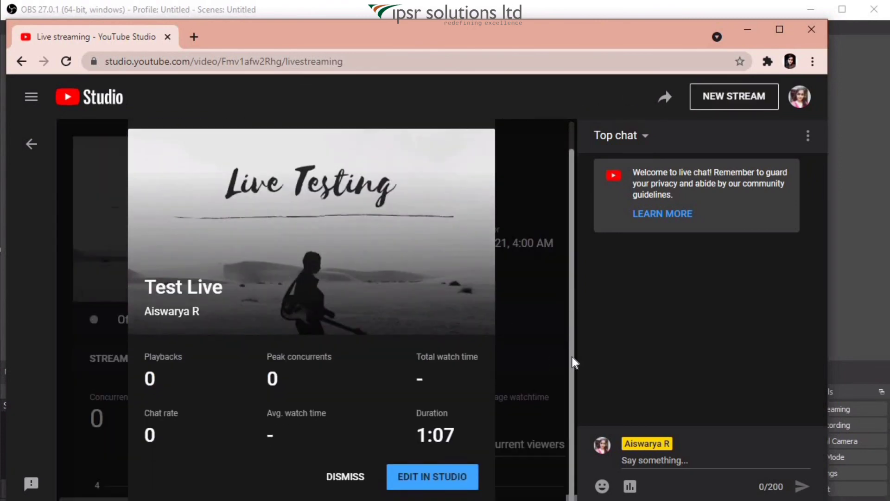
pyautogui.click(447, 475)
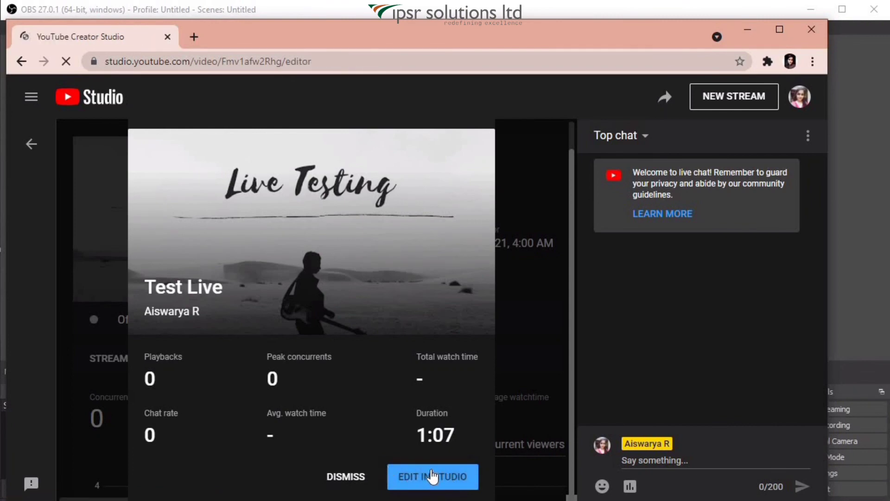